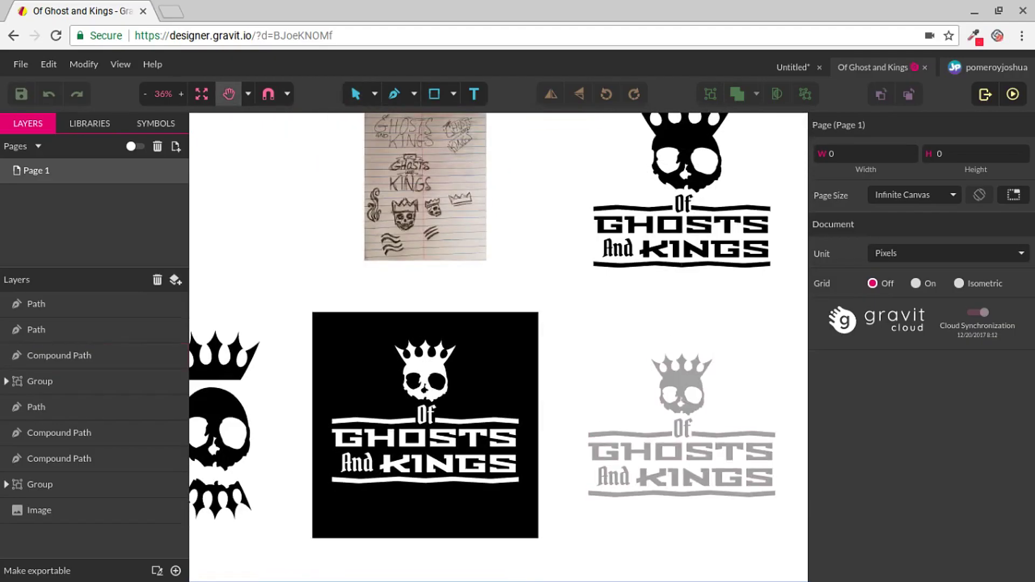
Look over the pencil sketch and the black, white-on-black and grey versions of the logo across the canvas
drag(583, 323, 496, 358)
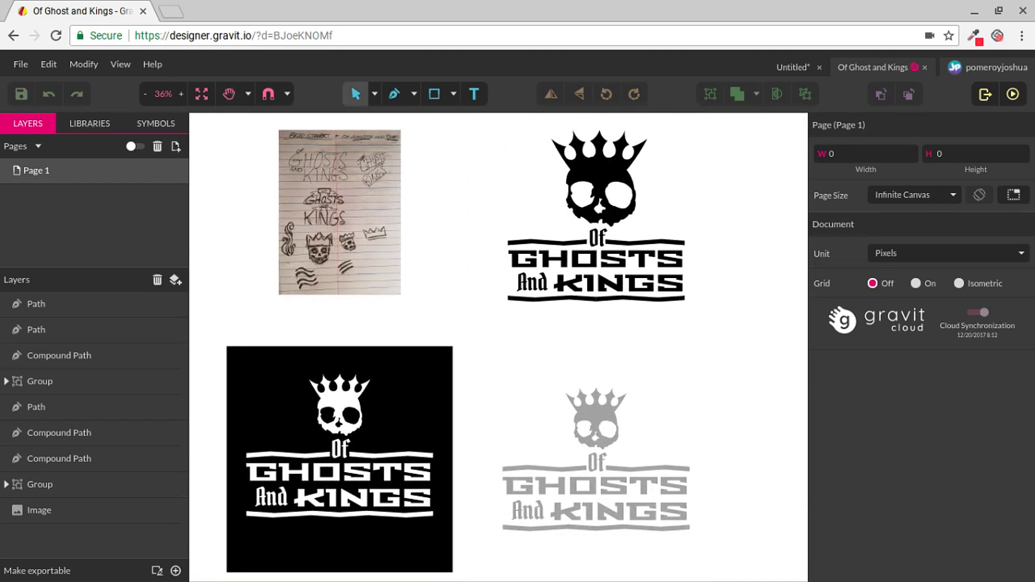
drag(497, 358, 470, 336)
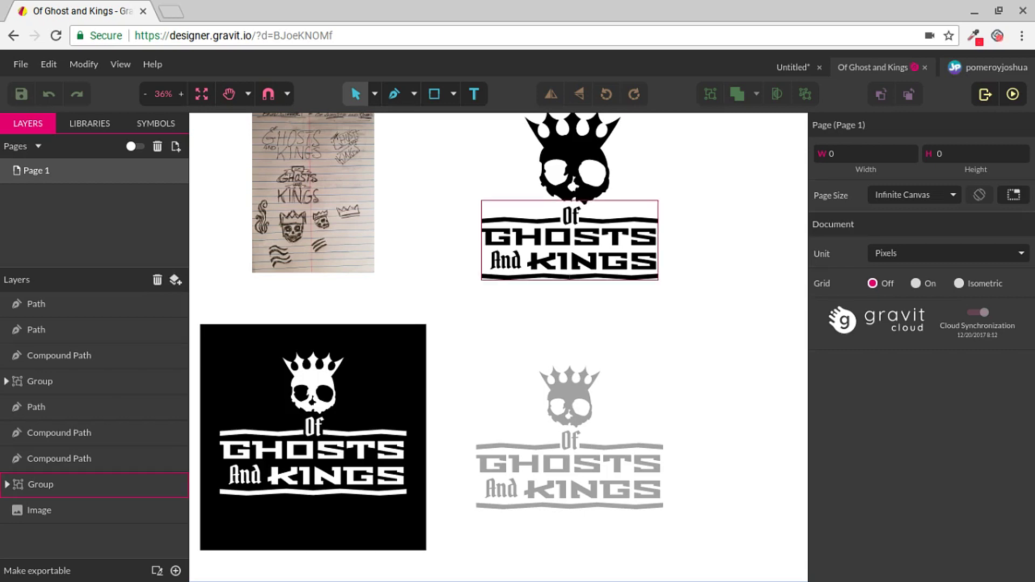
scroll(345, 481, up, 3)
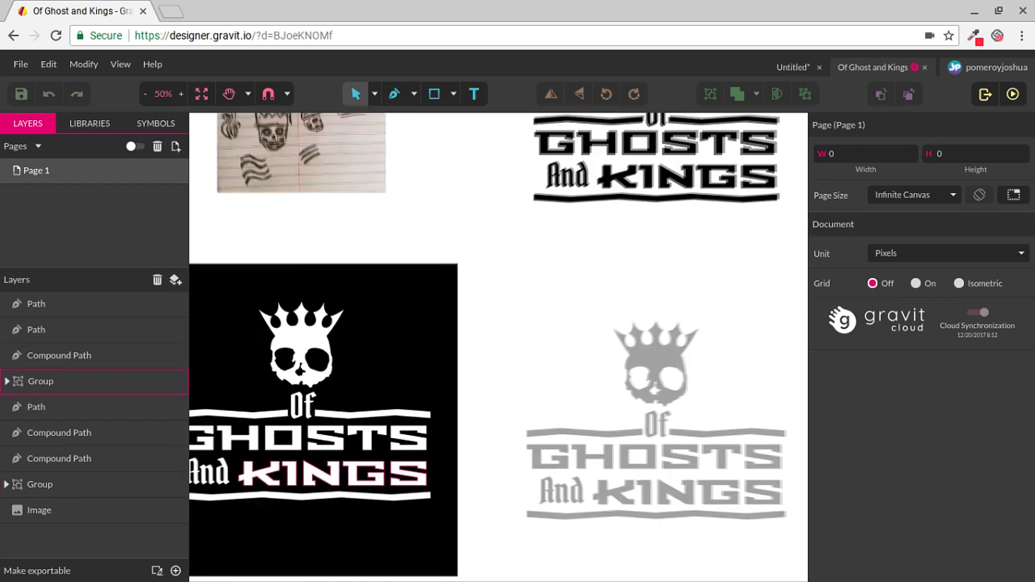
drag(345, 481, 485, 418)
scroll(609, 418, down, 2)
drag(609, 418, 344, 489)
drag(571, 302, 578, 407)
drag(648, 378, 685, 485)
scroll(644, 383, up, 2)
key(v)
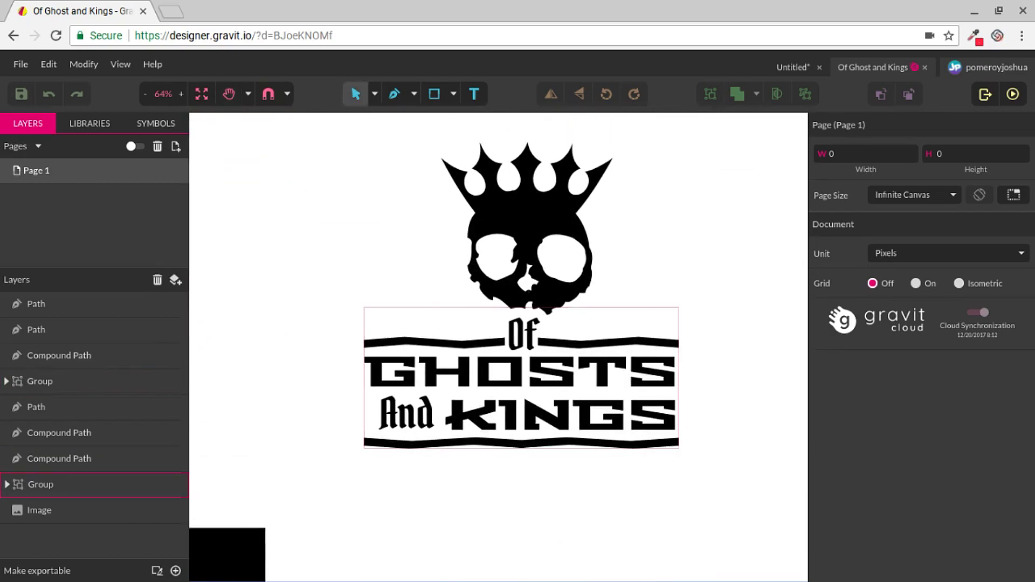
scroll(678, 413, down, 2)
scroll(674, 436, down, 2)
key(space)
drag(674, 435, 643, 347)
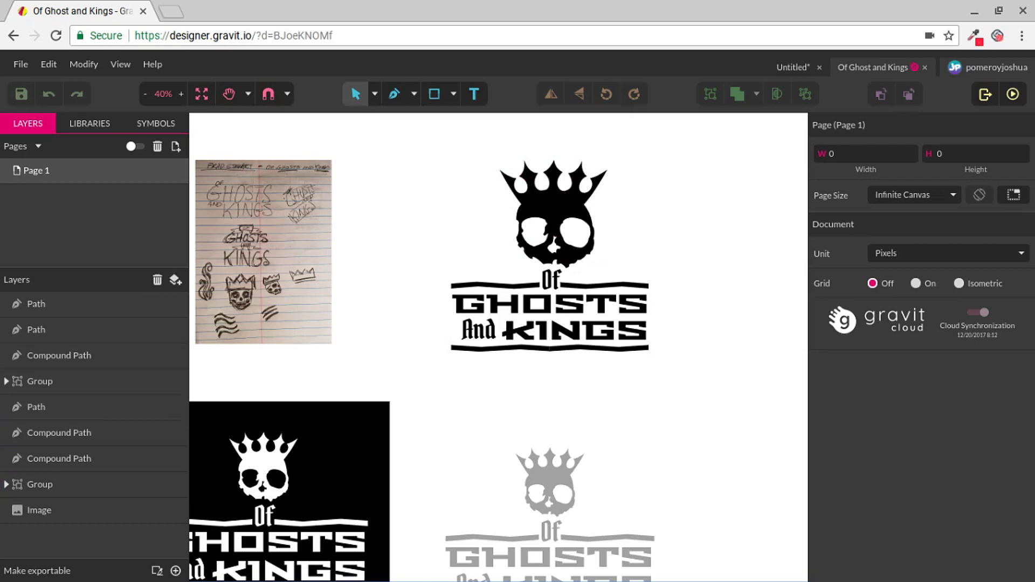
key(space)
drag(498, 345, 474, 335)
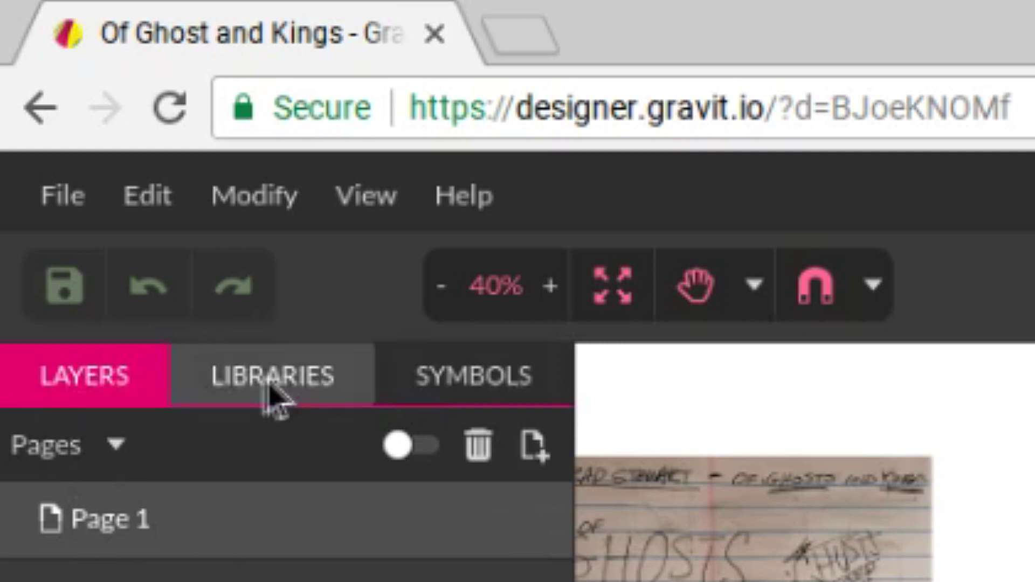
Show the document's symbols and inspect the skull, the title group and the GHOSTS text of the black logo
click(293, 391)
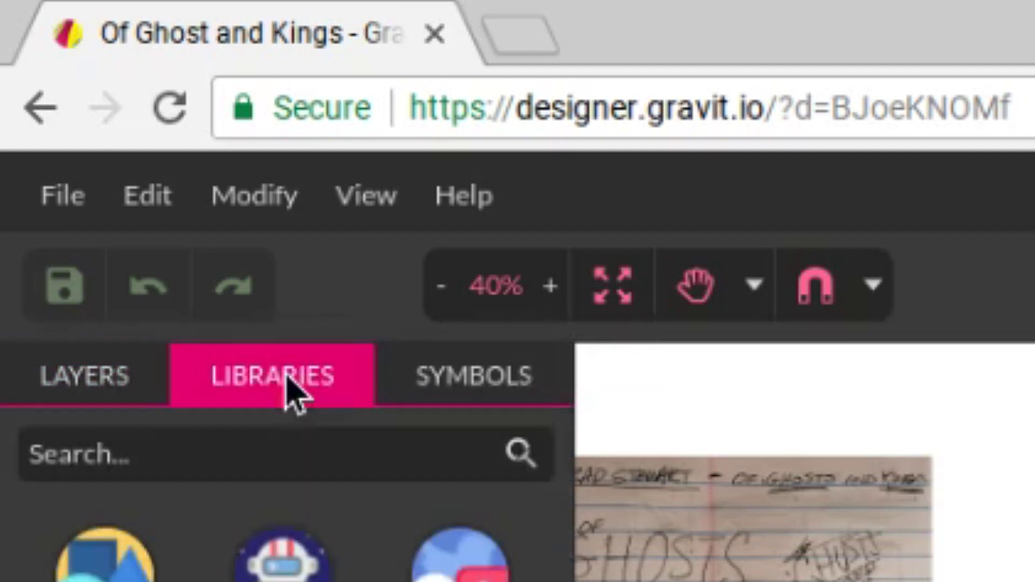
click(487, 387)
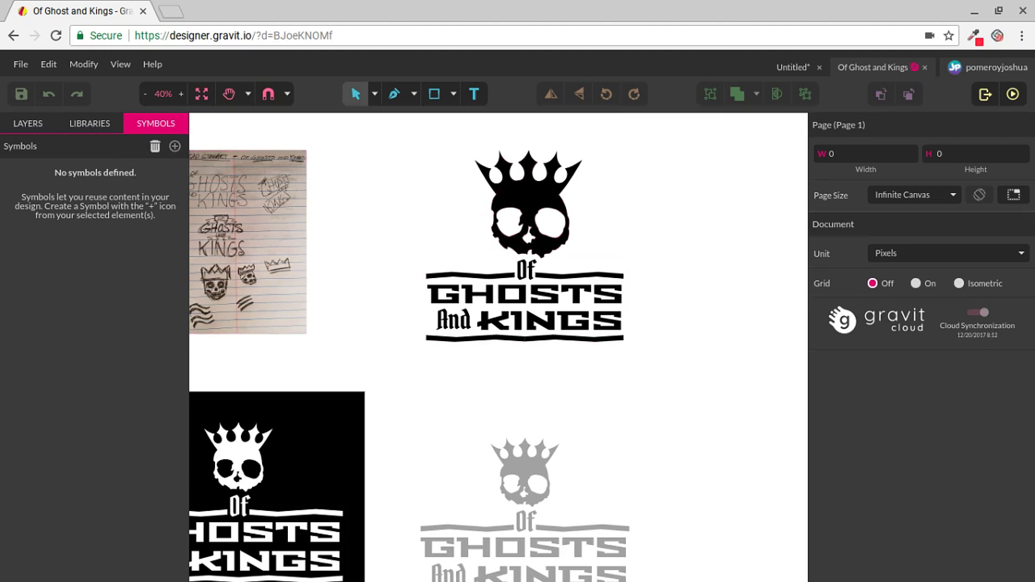
click(528, 172)
click(529, 208)
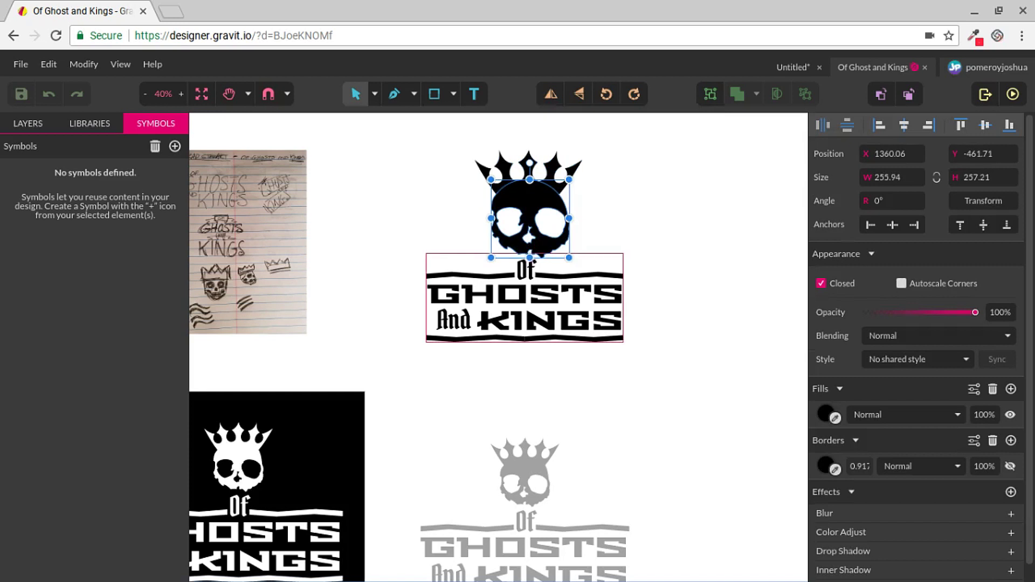
click(527, 267)
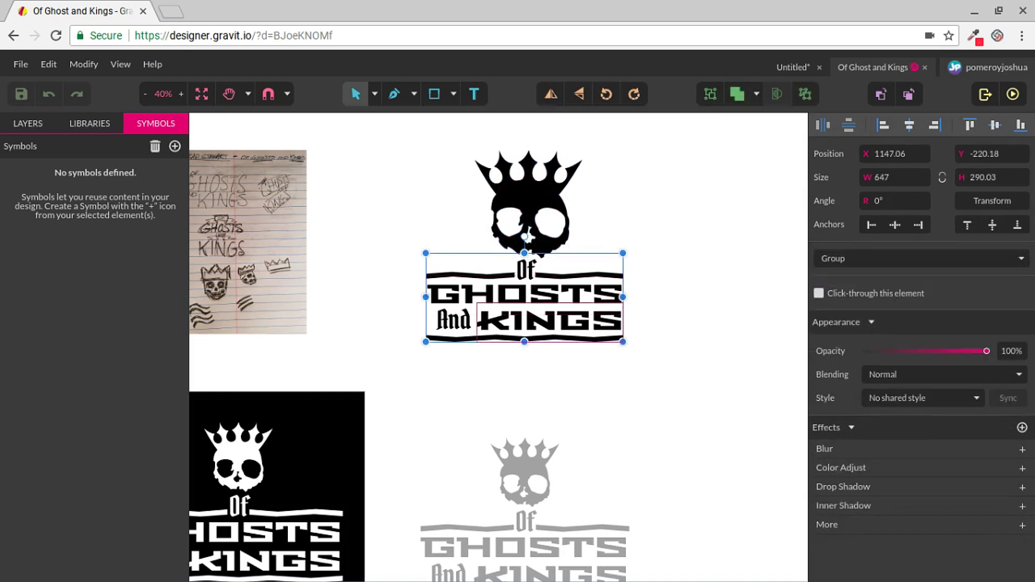
click(519, 294)
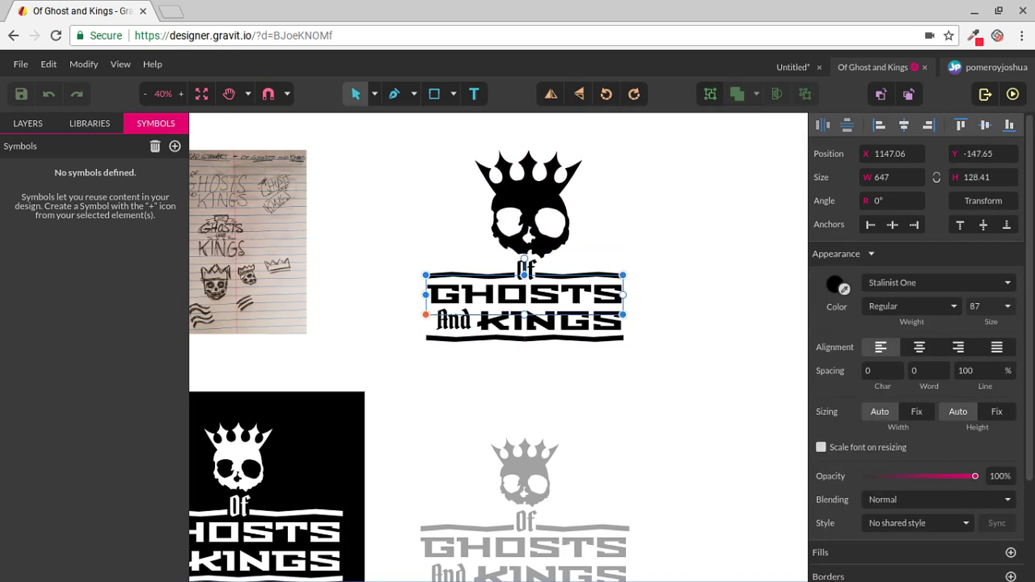
double_click(540, 294)
mouse_move(561, 294)
mouse_down()
mouse_move(497, 296)
mouse_move(560, 295)
mouse_up()
key(Escape)
scroll(572, 320, up, 5)
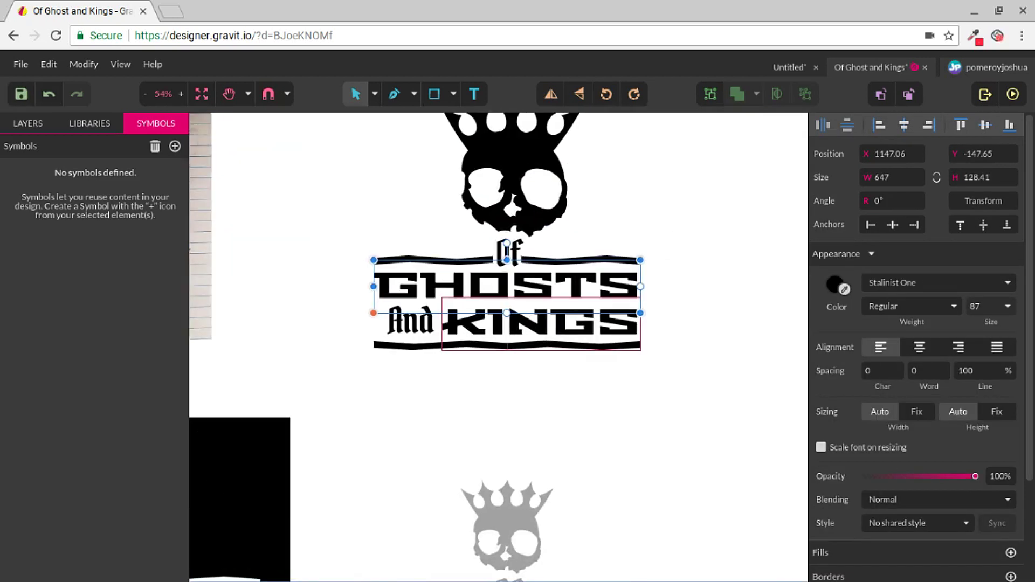
scroll(539, 326, up, 5)
scroll(539, 326, down, 3)
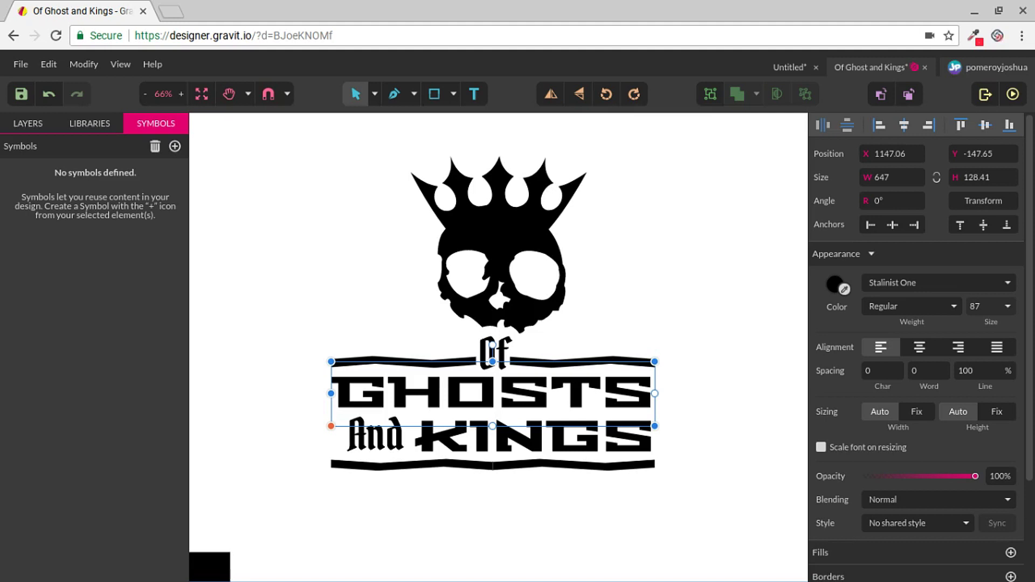
scroll(490, 300, down, 1)
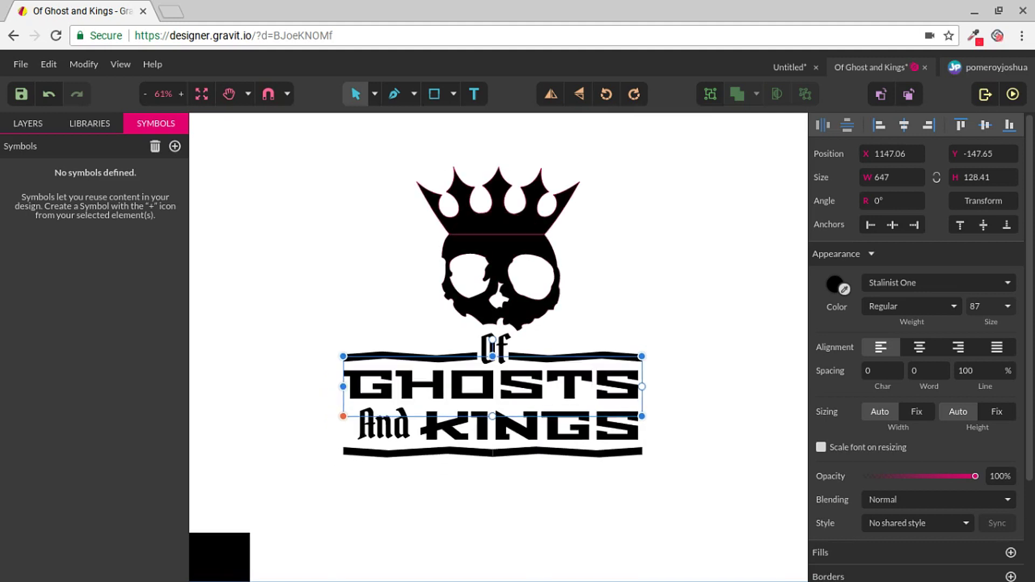
Create a symbol named Skull Icon from the crown and skull shapes of the black logo
drag(596, 157, 493, 271)
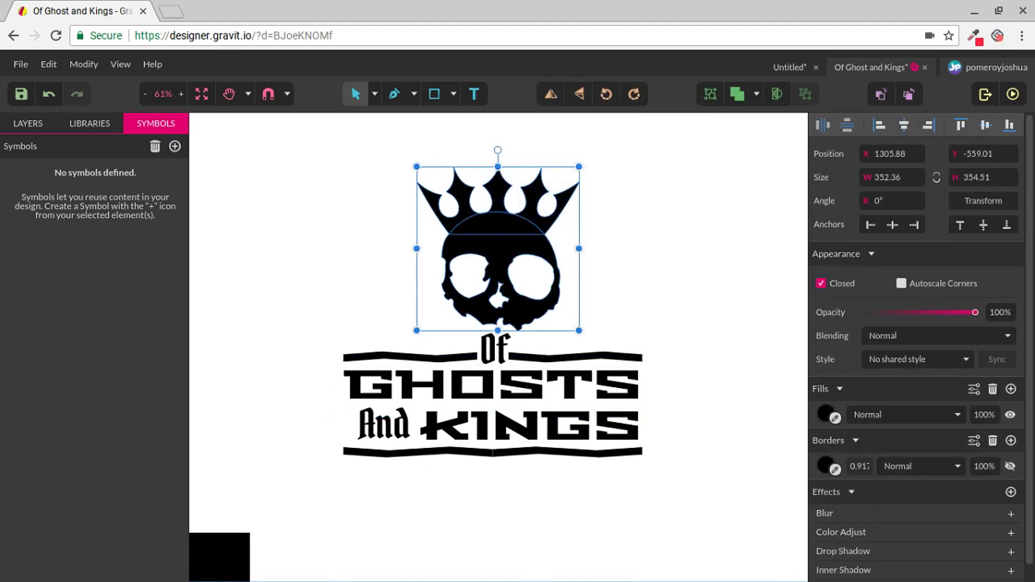
click(604, 237)
click(504, 221)
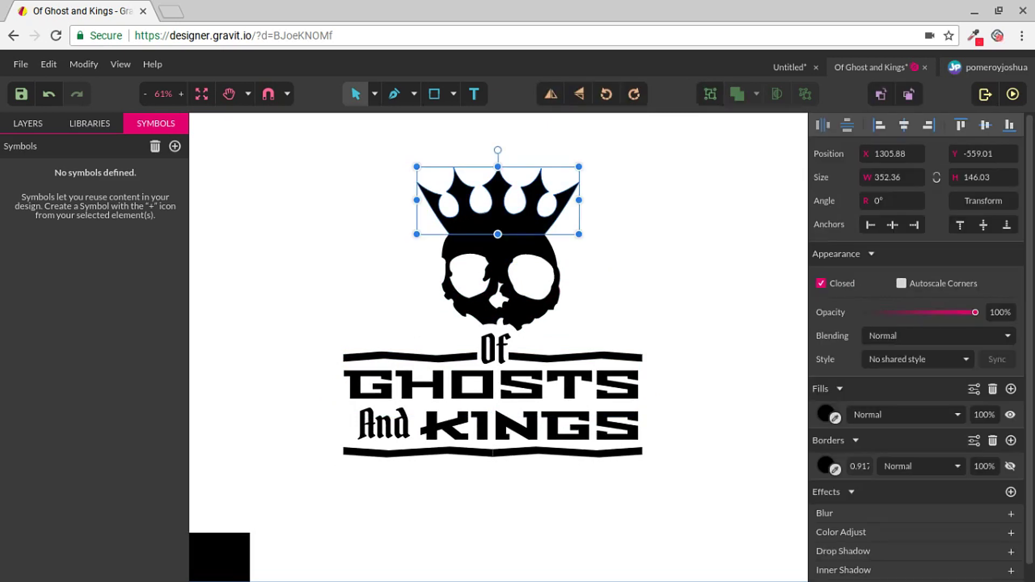
click(503, 246)
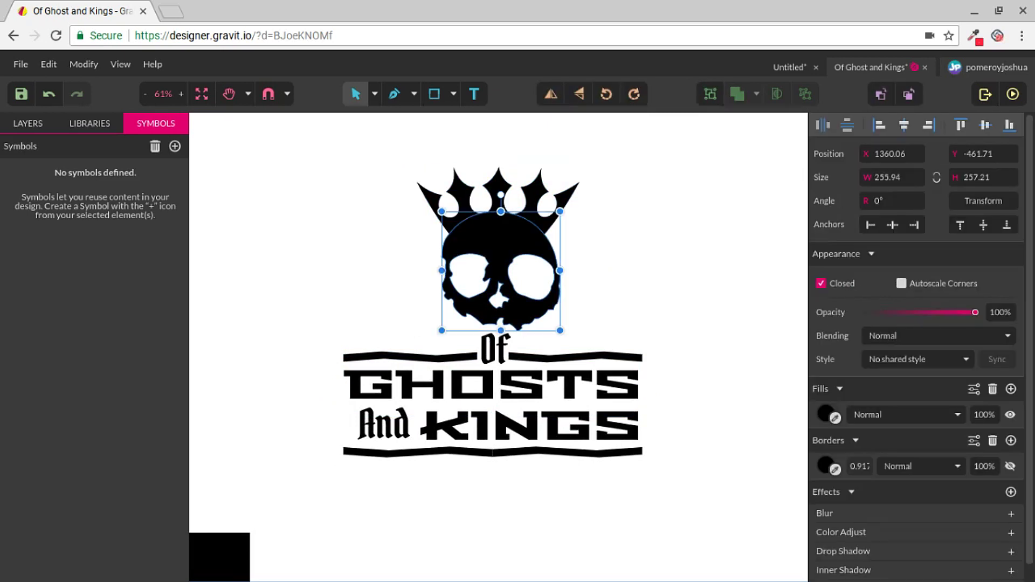
drag(606, 153, 491, 240)
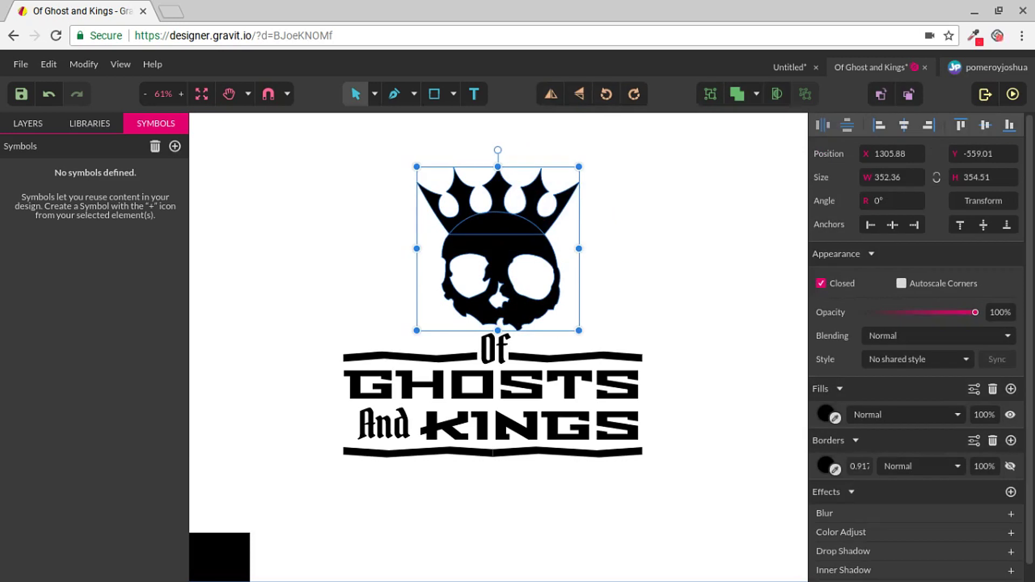
click(176, 149)
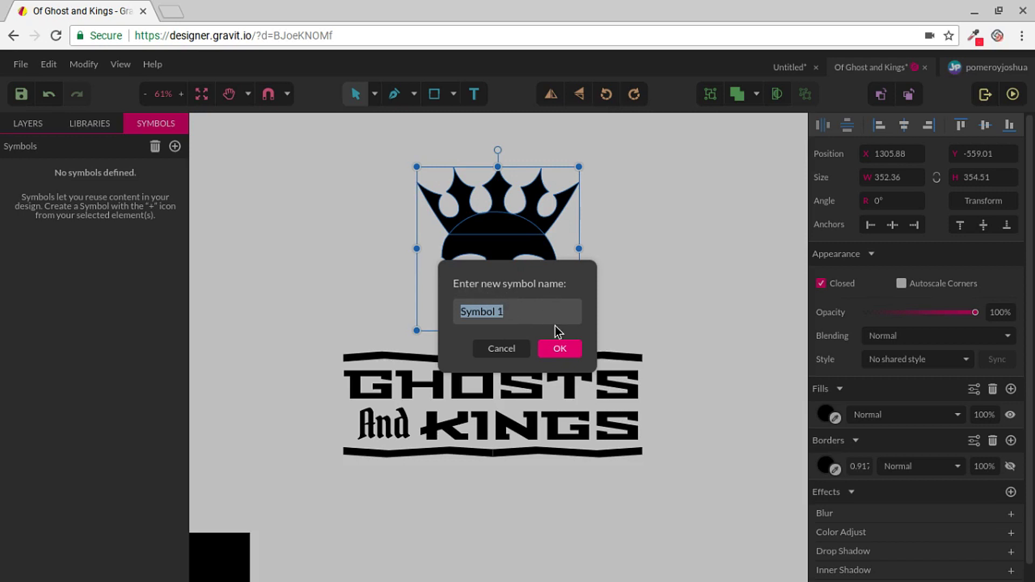
text(Skull Icon)
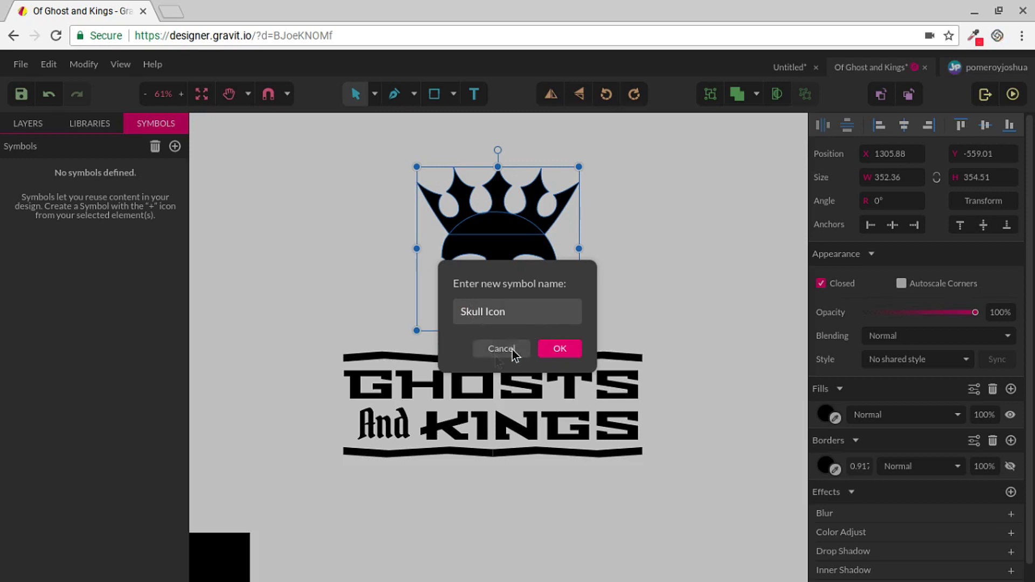
click(556, 349)
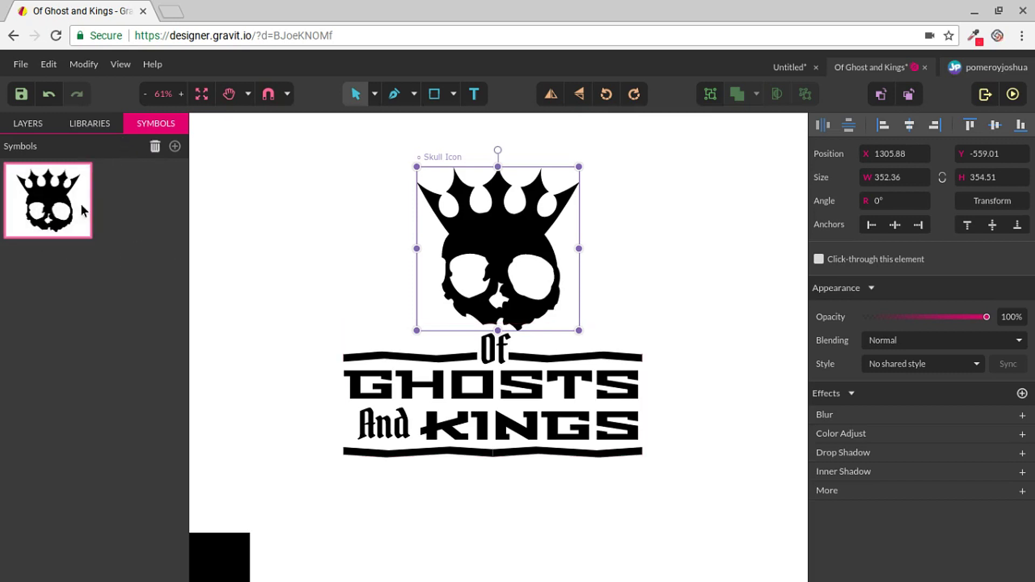
Create a symbol named TTL from the title lettering group beneath the black skull
mouse_move(618, 496)
mouse_down()
mouse_move(563, 479)
mouse_move(471, 383)
mouse_up()
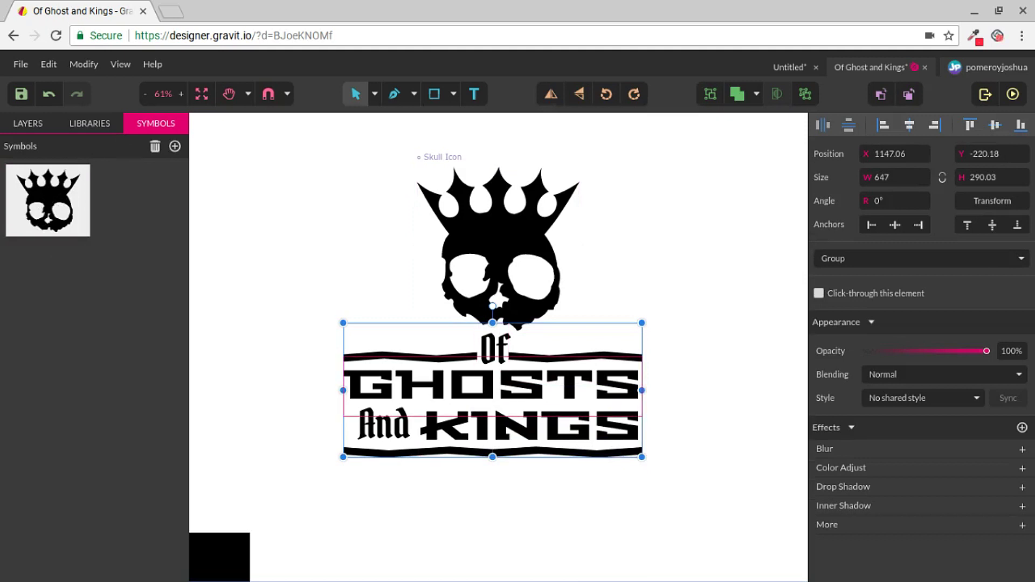
click(496, 491)
click(493, 394)
click(29, 125)
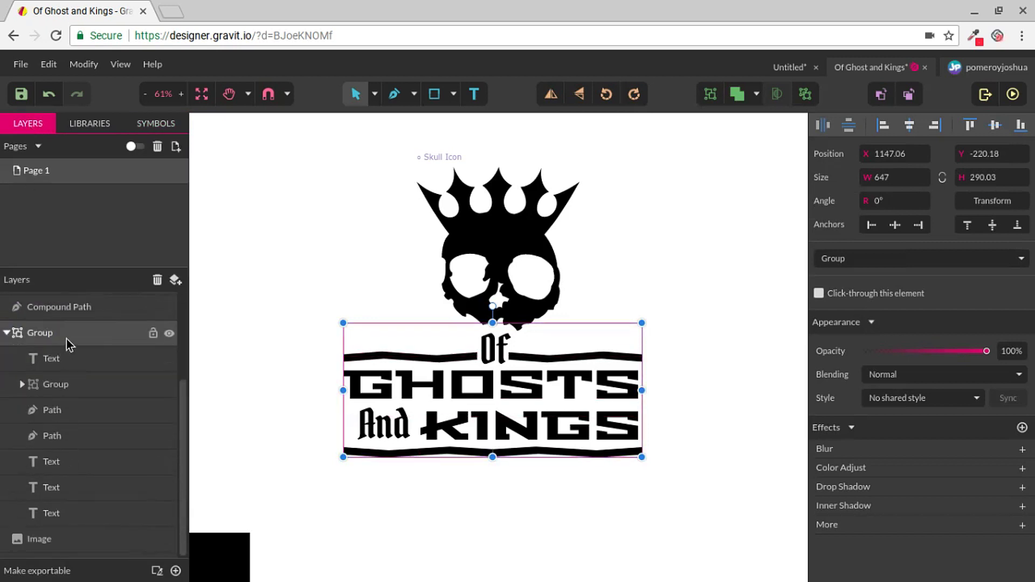
click(157, 125)
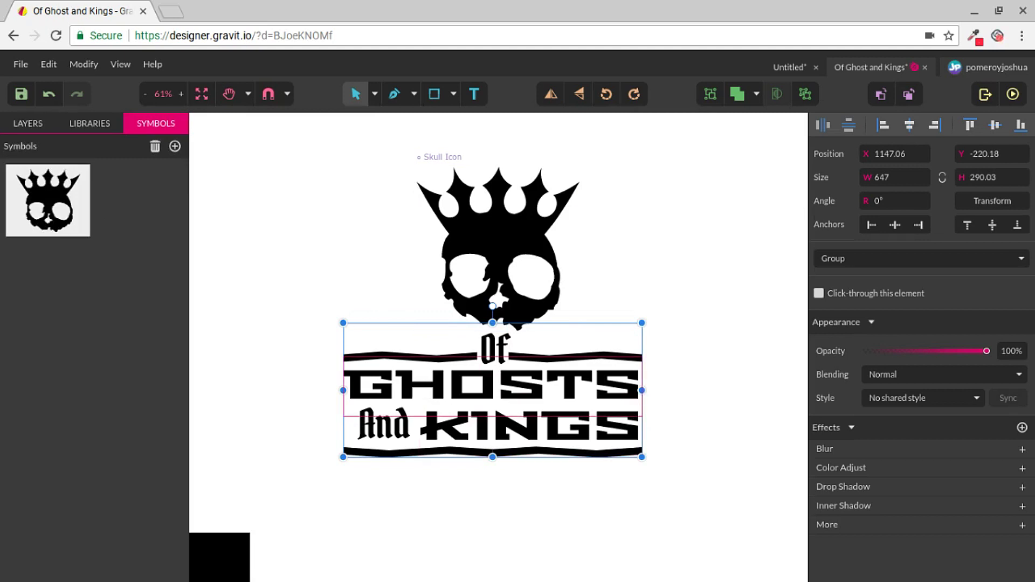
click(173, 148)
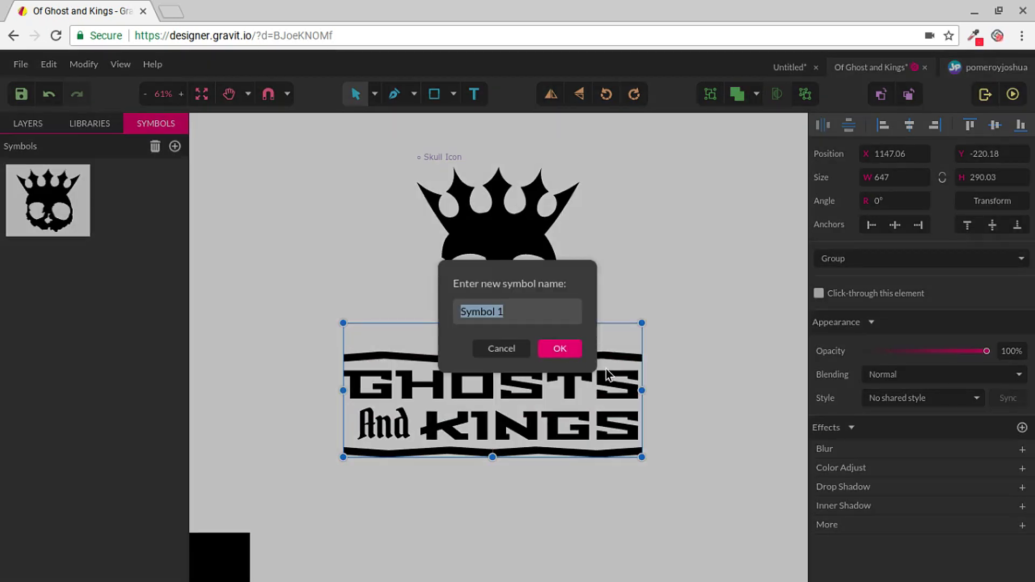
text(TTL)
click(561, 348)
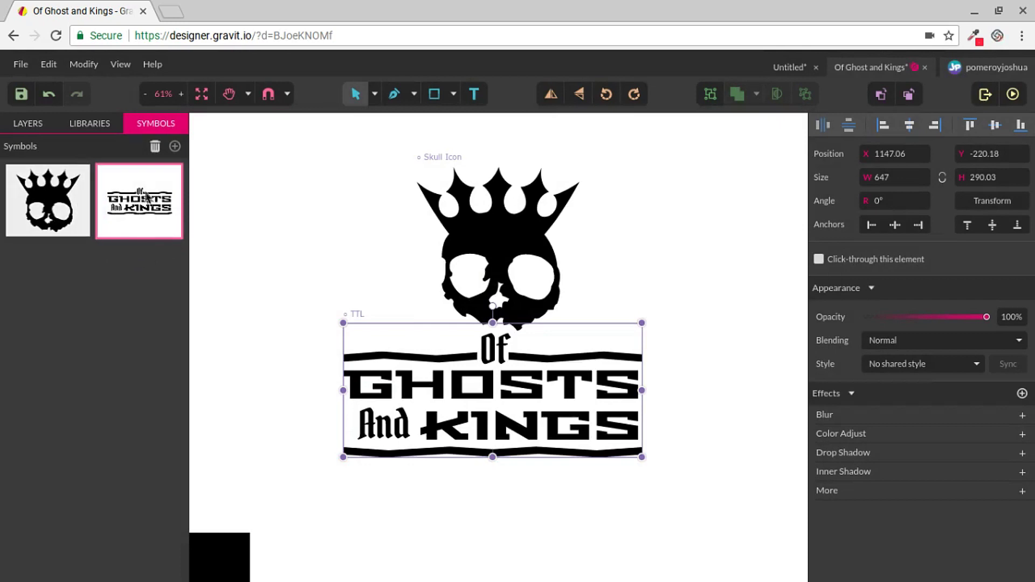
Change the fill of the grey logo to red
scroll(493, 345, down, 7)
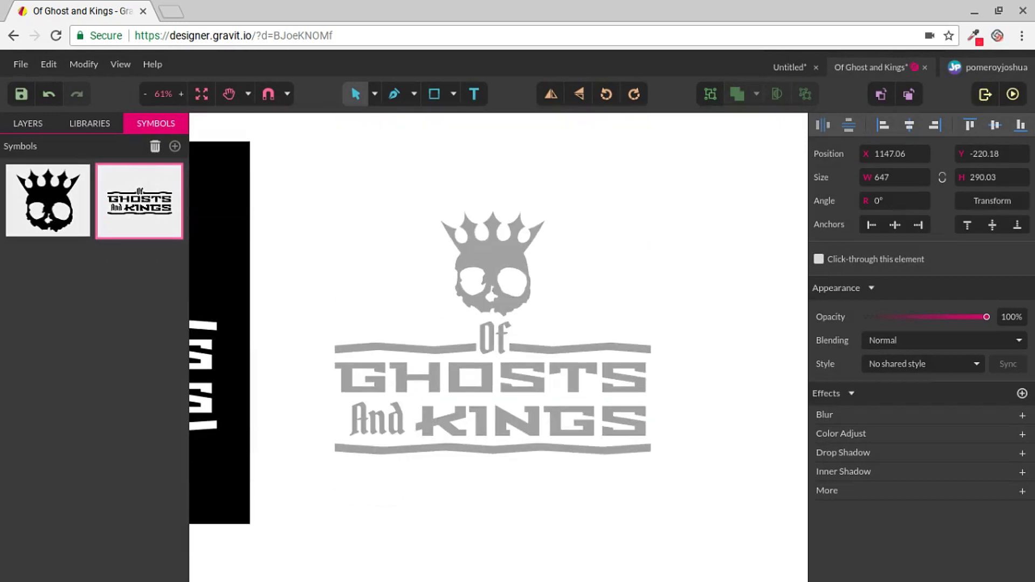
click(493, 258)
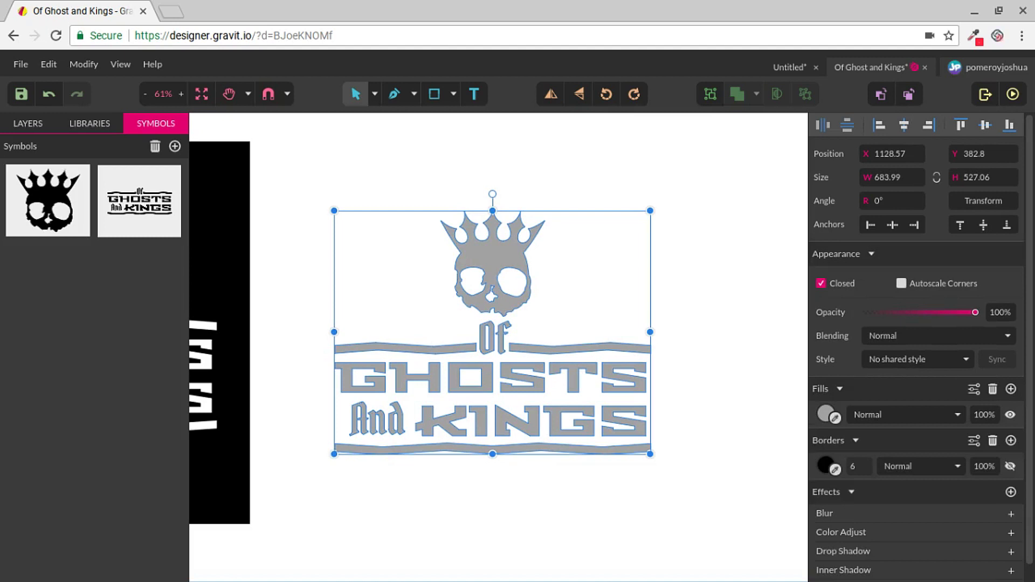
click(826, 416)
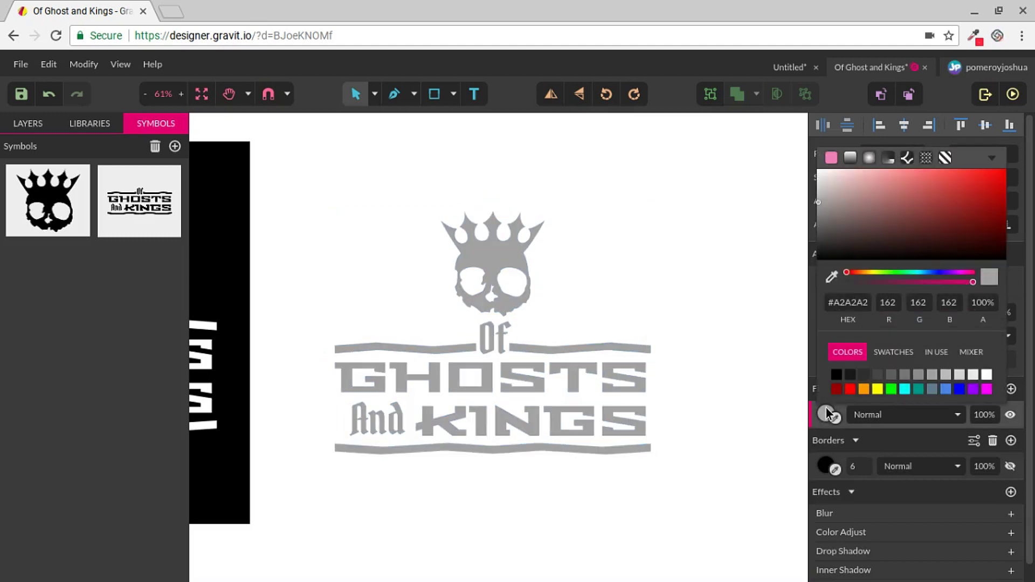
click(850, 390)
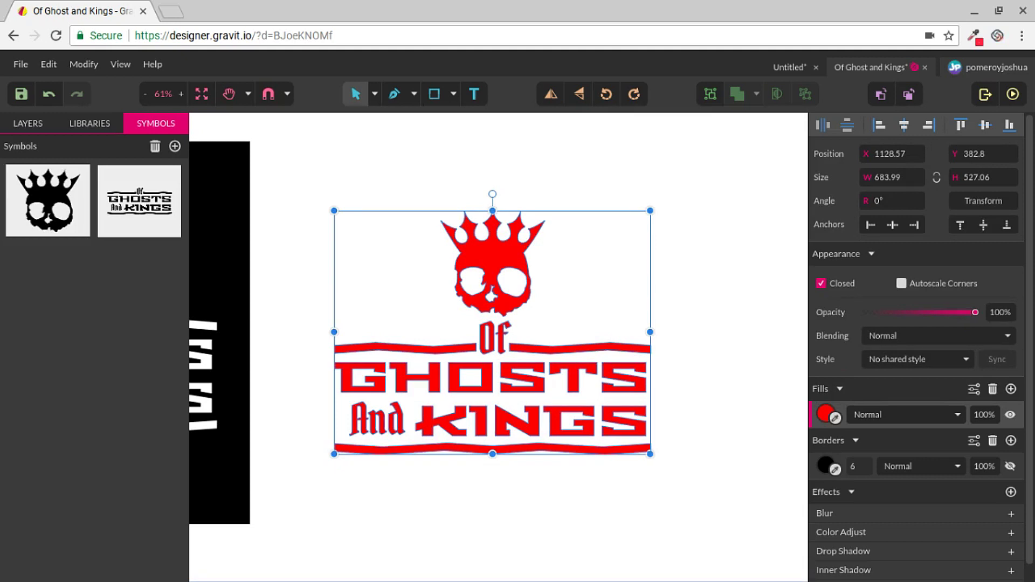
Show the anchor points of the red logo's compound path and examine its letter outlines up close
click(34, 125)
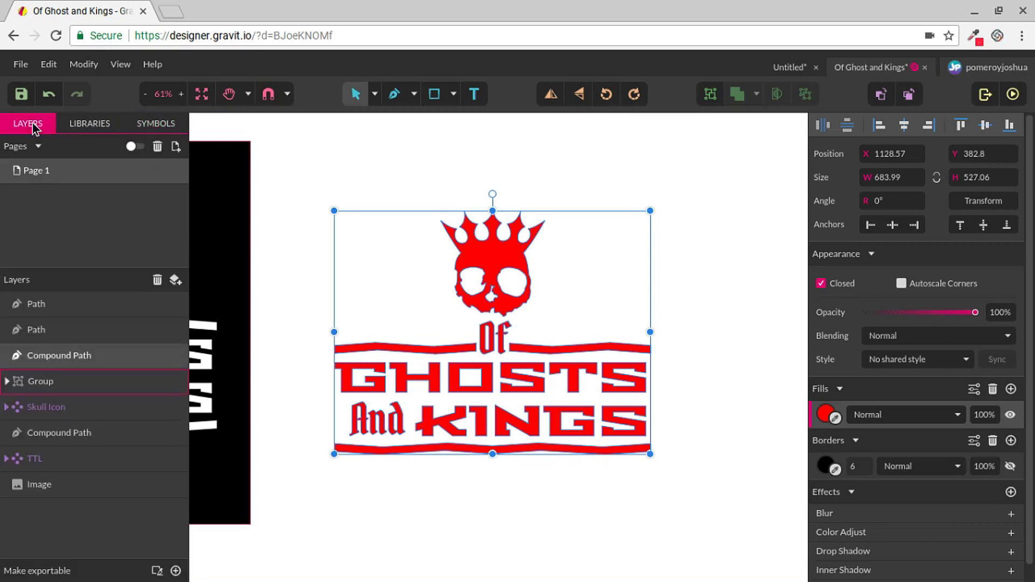
click(79, 357)
click(80, 357)
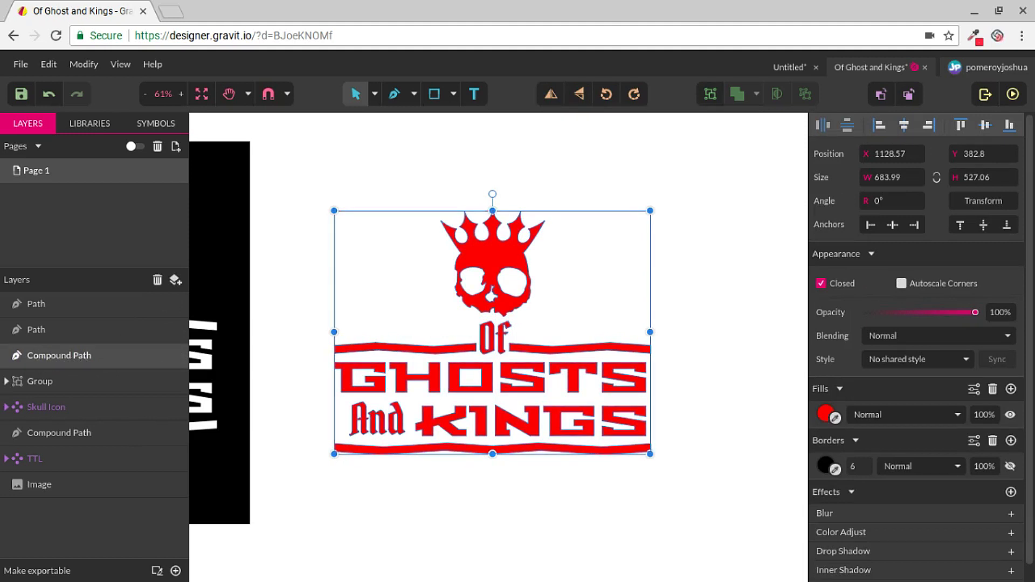
scroll(559, 411, up, 7)
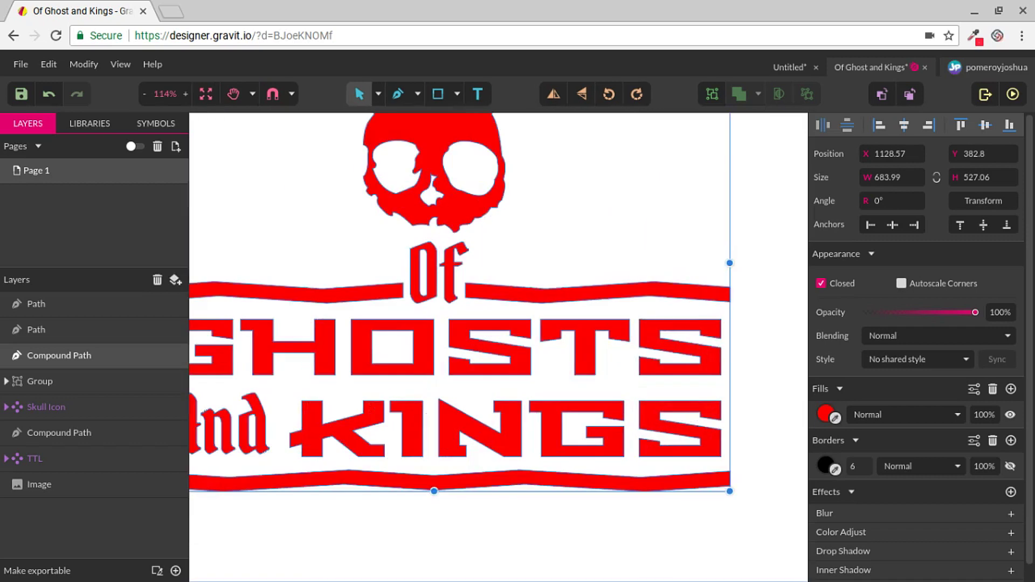
key(Return)
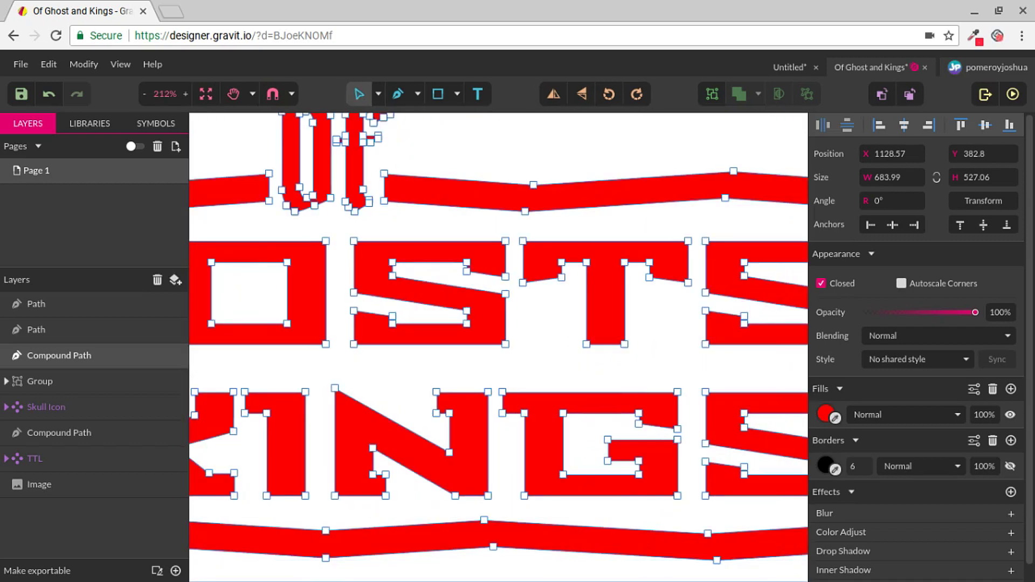
scroll(560, 285, up, 3)
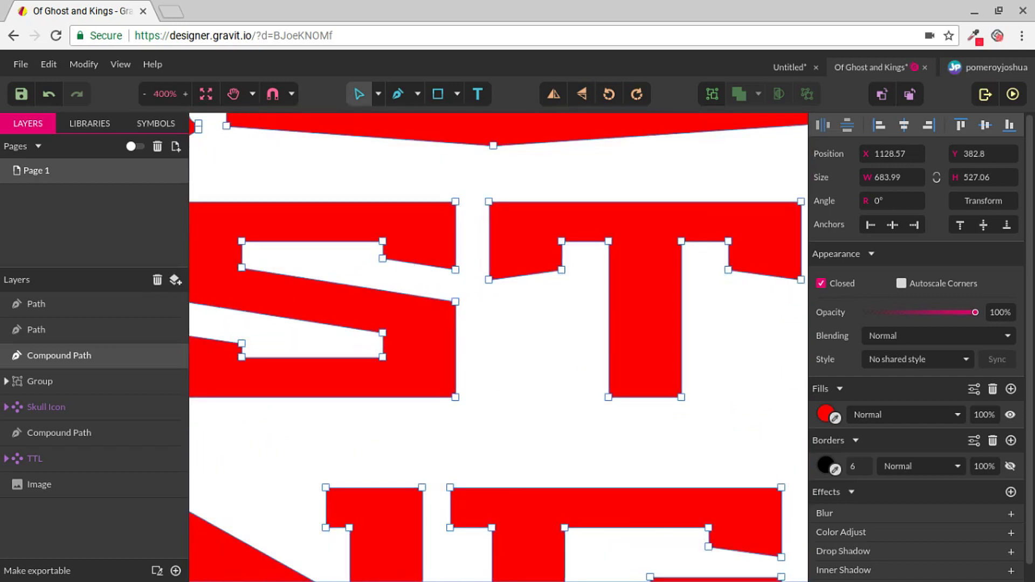
Try bending the slanted lower edge of the red T's left arm into a curve, undo it and leave point editing
drag(521, 275, 519, 301)
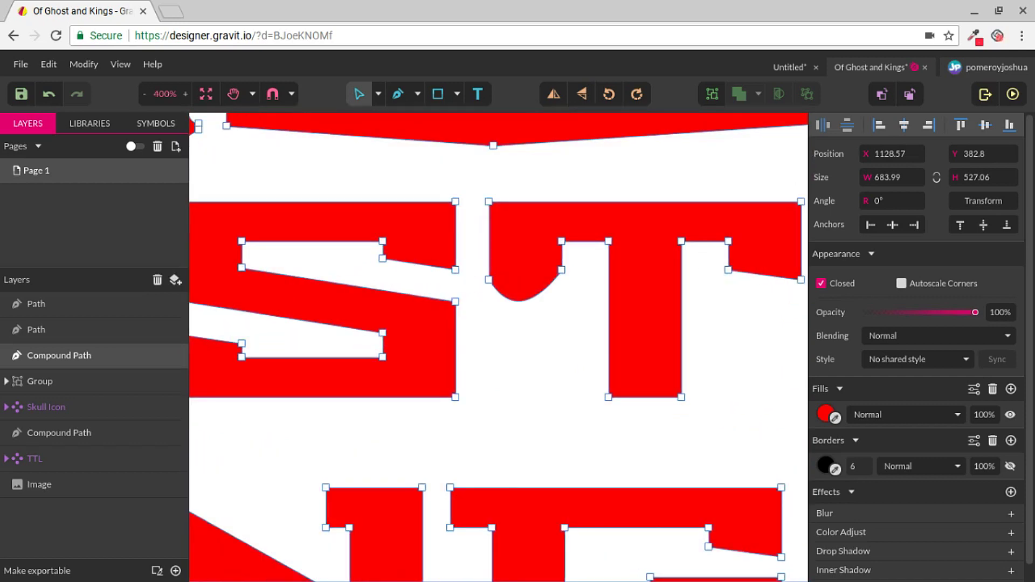
key(ctrl+z)
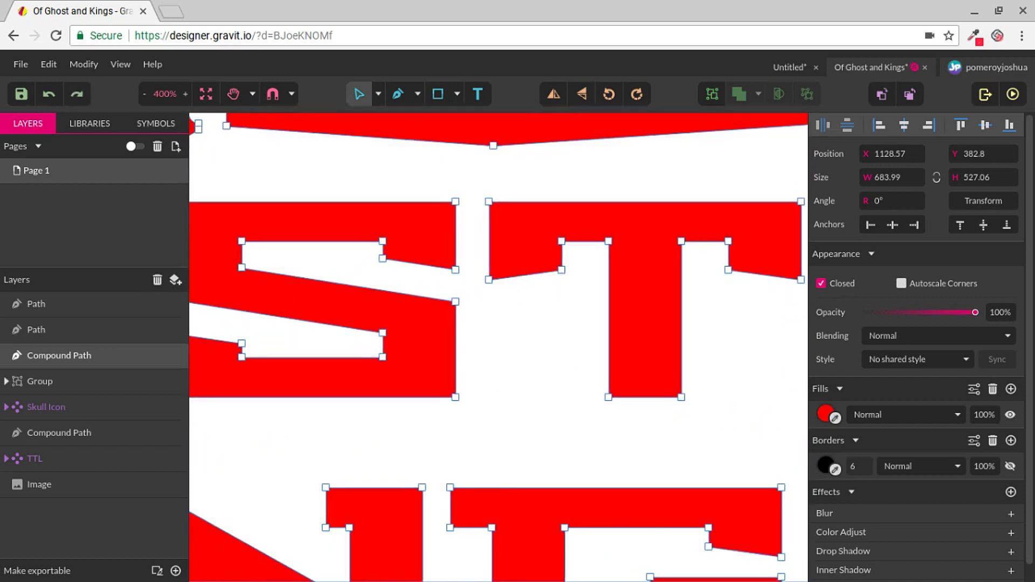
scroll(524, 313, down, 8)
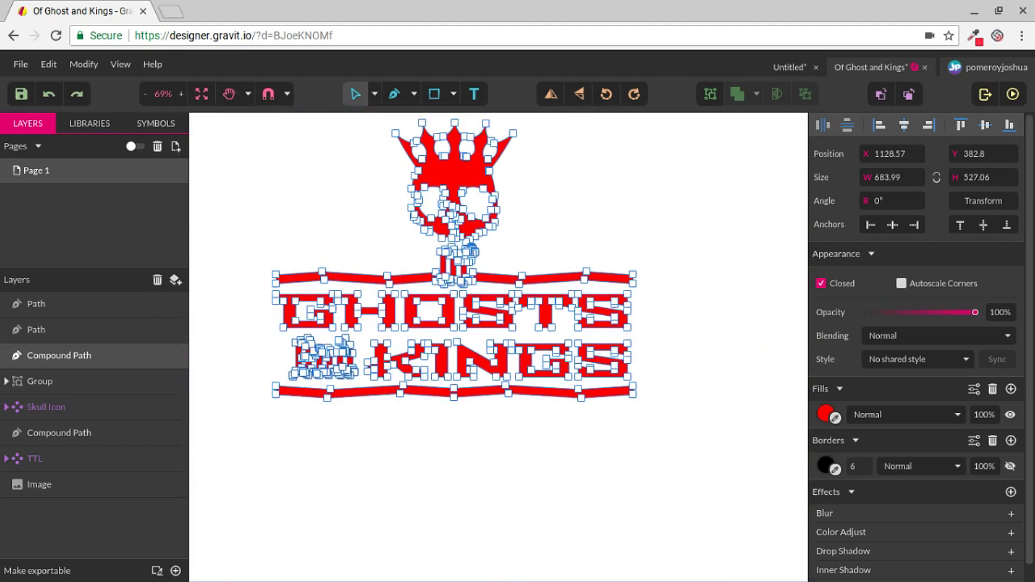
key(Escape)
scroll(718, 318, up, 2)
scroll(718, 318, down, 2)
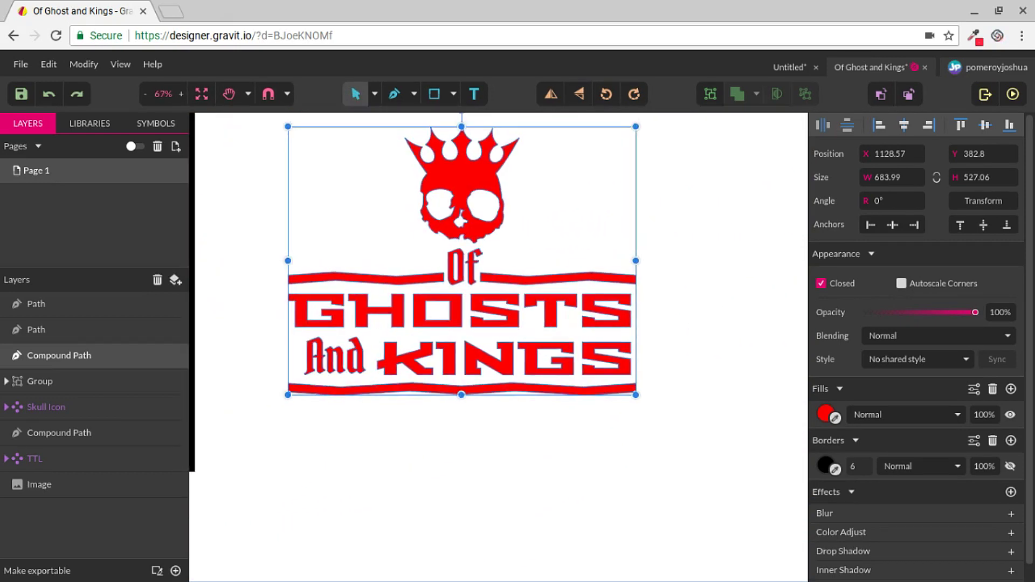
Create a symbol named Full Logo Paths from the red compound path logo
key(space)
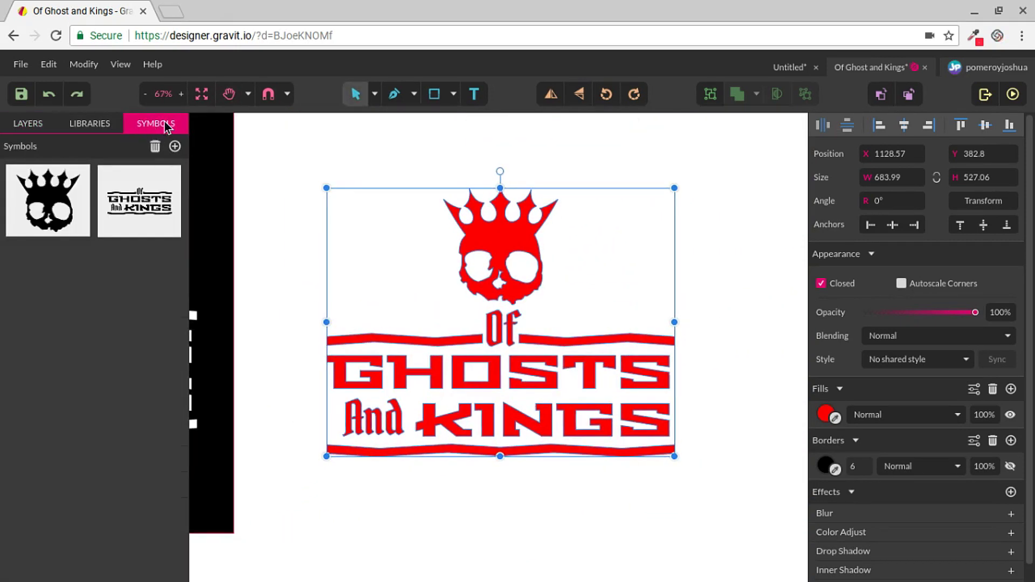
click(175, 146)
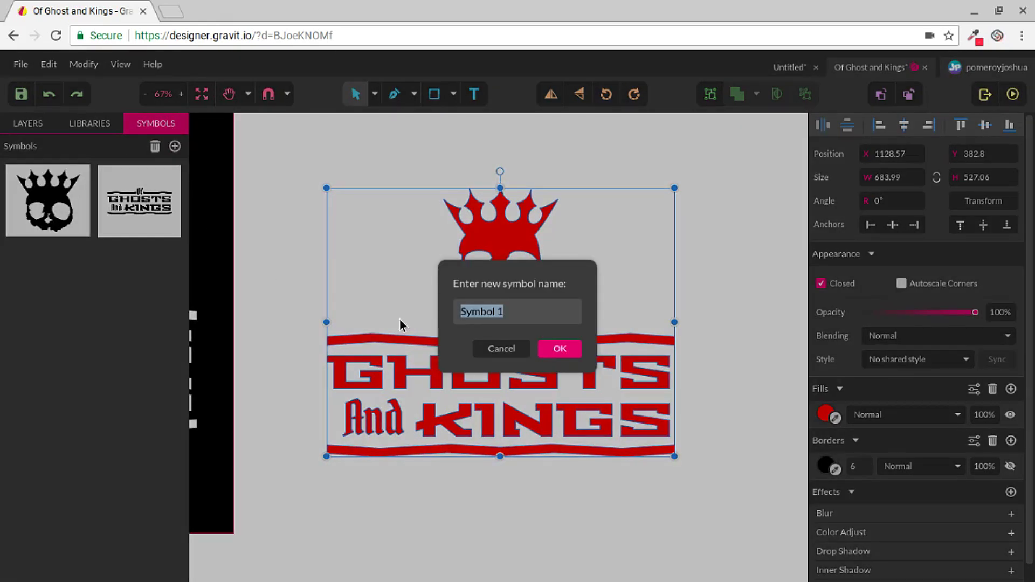
text(Full Logo)
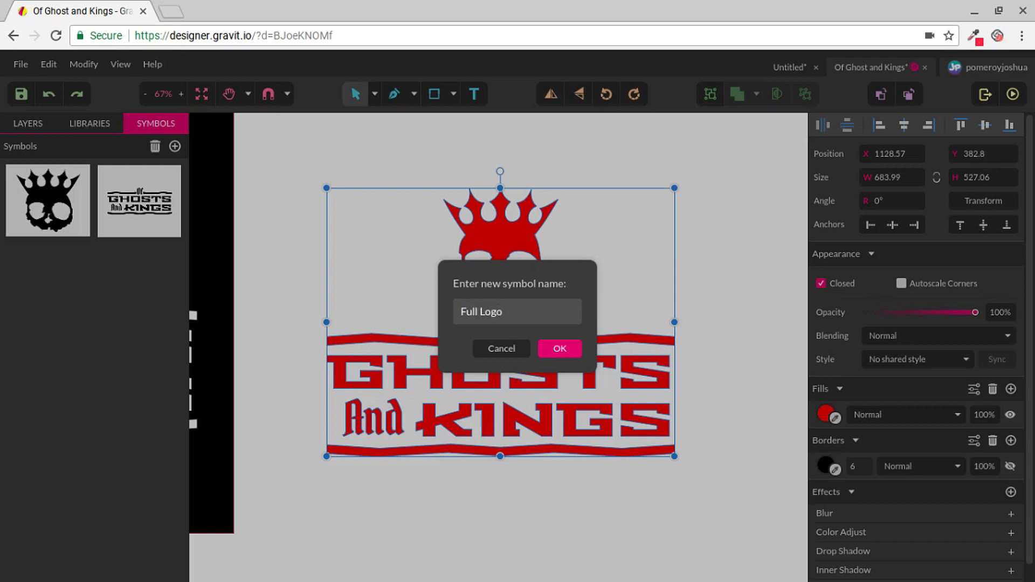
text( Paths)
click(564, 351)
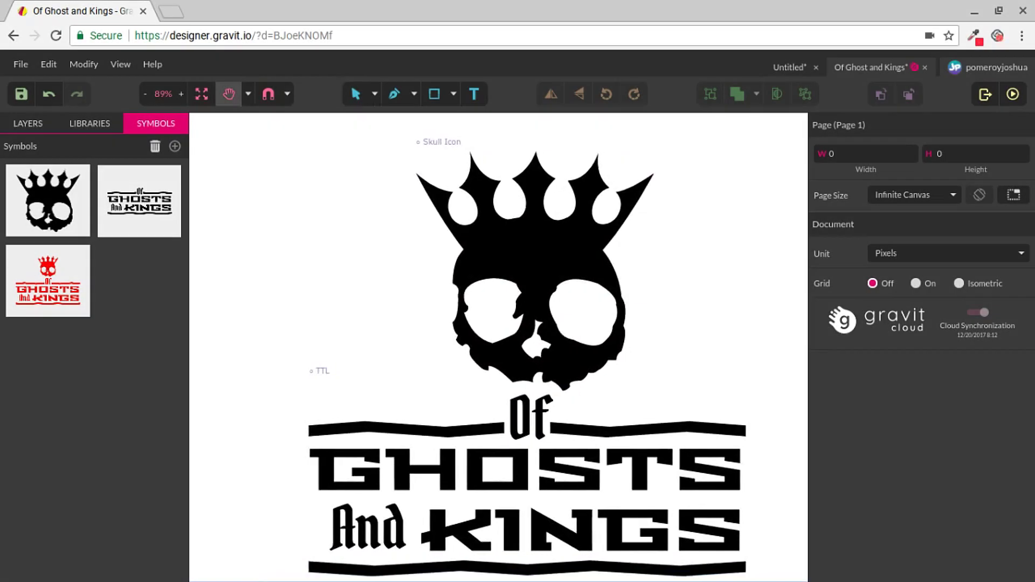
Compare the black logo's separate Skull Icon and TTL symbols with the red logo's single Full Logo Paths symbol
key(v)
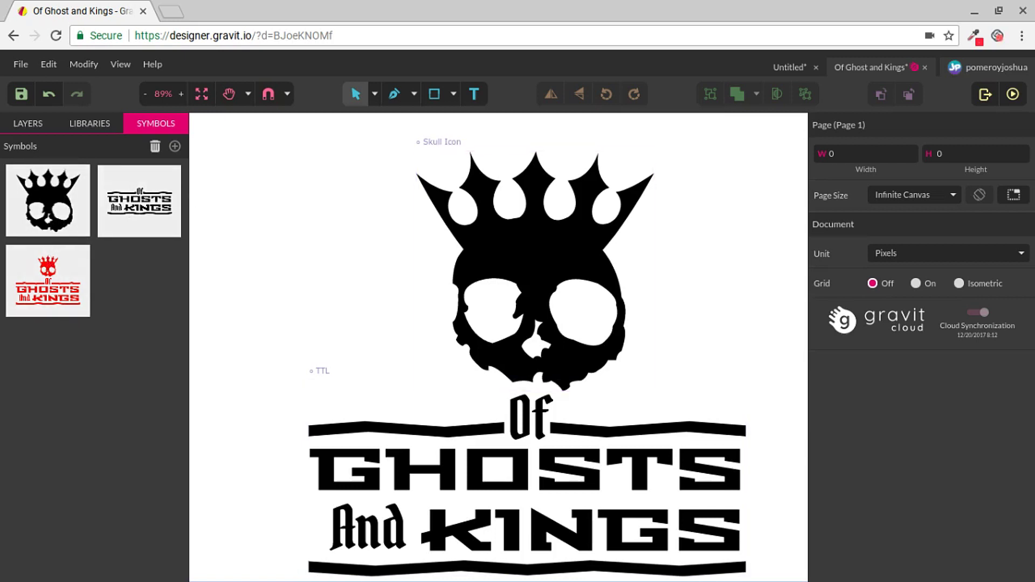
scroll(488, 340, down, 2)
drag(525, 507, 523, 124)
scroll(523, 216, up, 2)
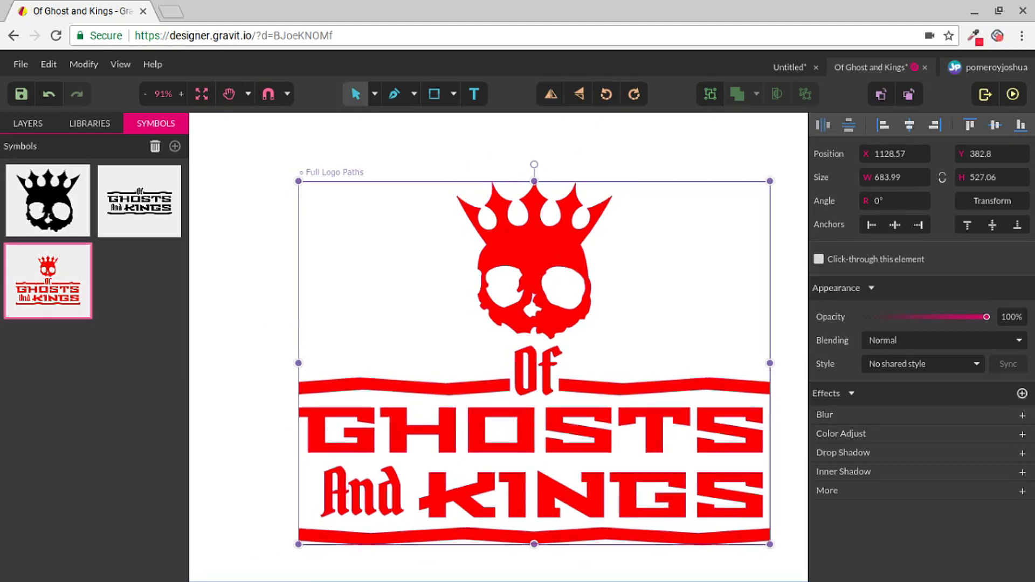
scroll(445, 288, down, 5)
key(space)
drag(446, 288, 387, 312)
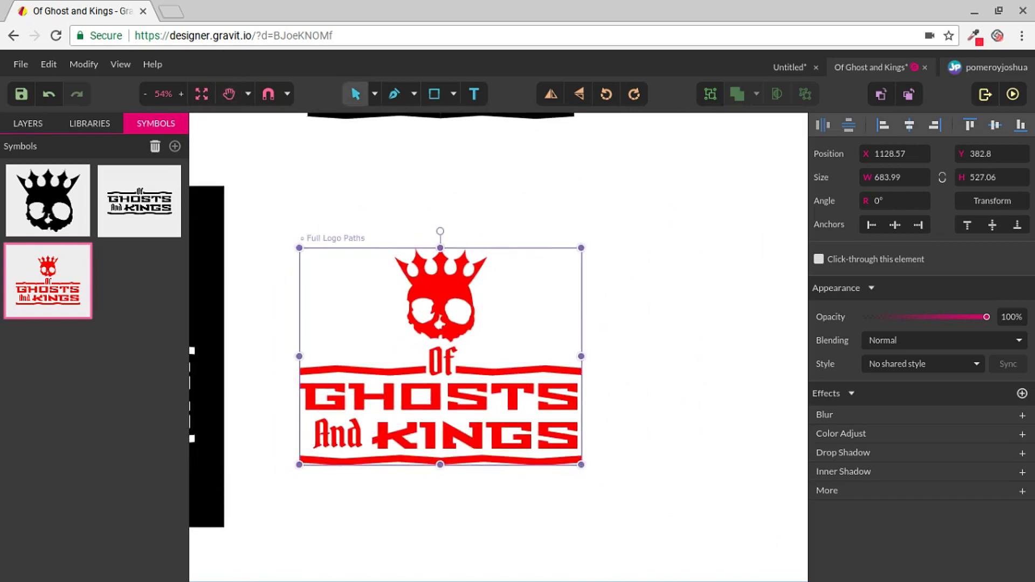
Add a second page to the document and set its view to 25% zoom
click(30, 128)
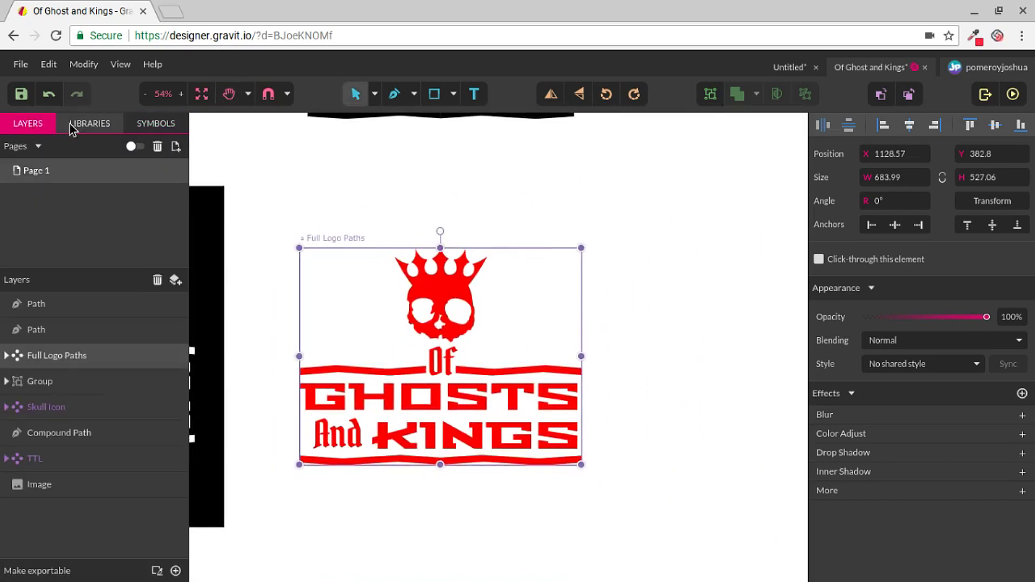
click(176, 148)
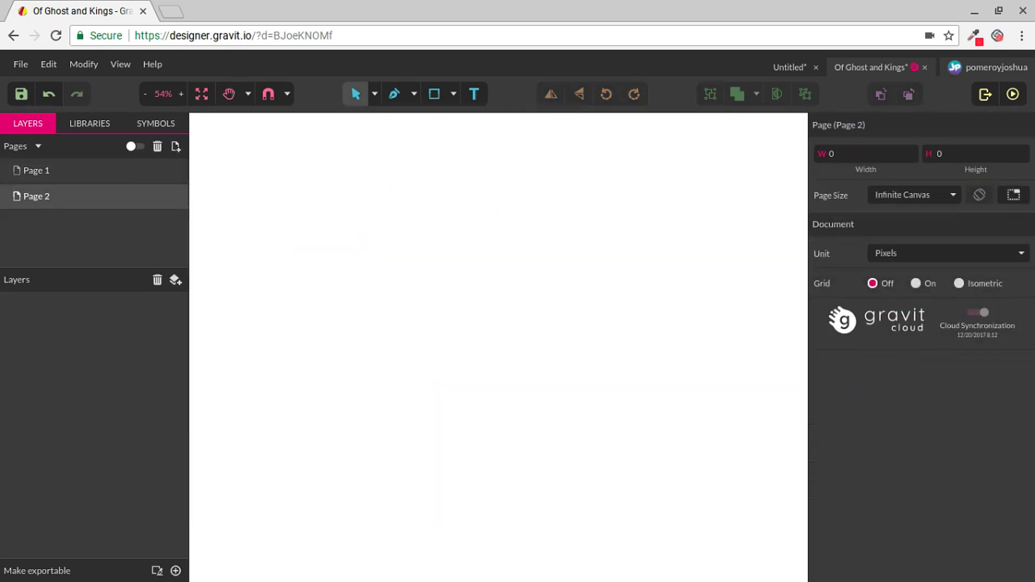
key(ctrl+minus)
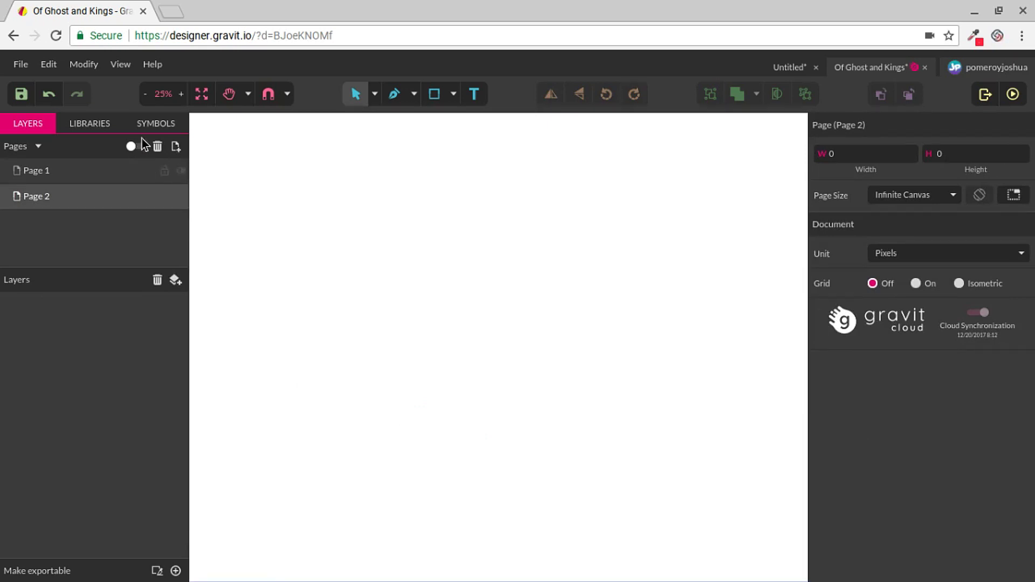
Place an instance of the TTL symbol on Page 2, enlarge it and move it to the upper part of the page
click(156, 125)
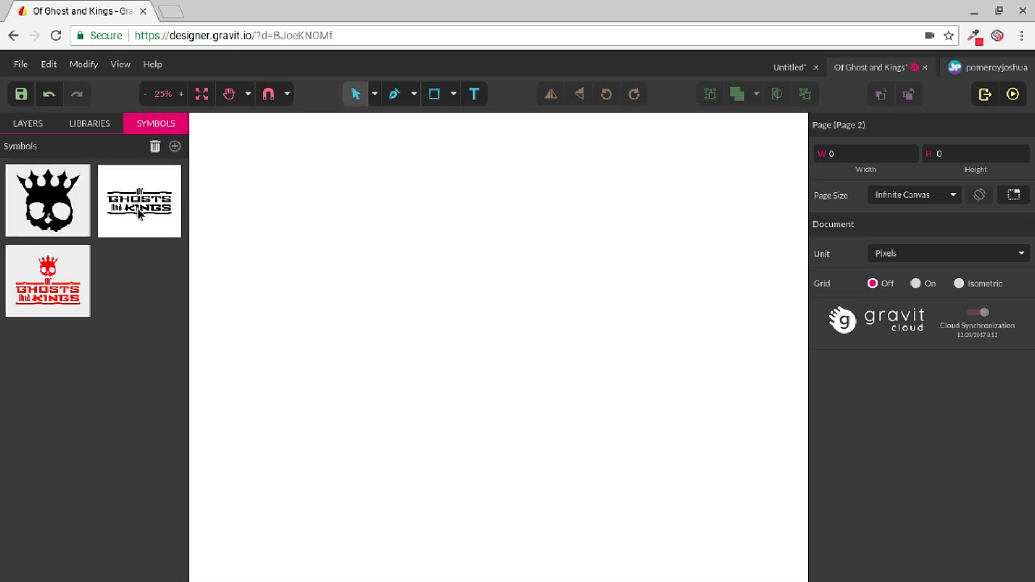
drag(139, 205, 427, 229)
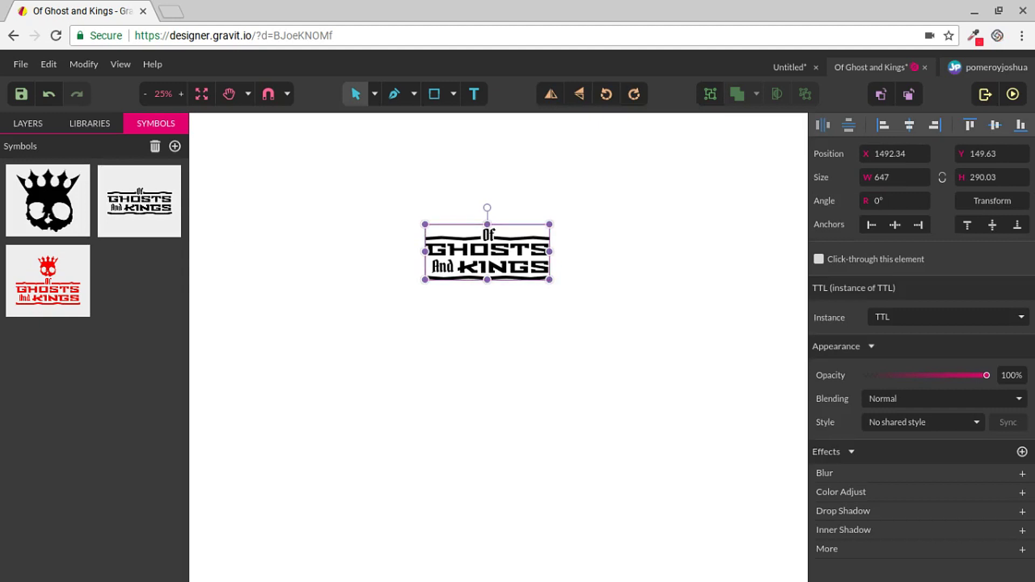
drag(487, 280, 488, 376)
drag(488, 323, 424, 244)
click(323, 372)
Place an enlarged Full Logo Paths instance below the black title and a Skull Icon instance to the right of the title
drag(48, 281, 481, 416)
drag(545, 411, 397, 371)
click(593, 372)
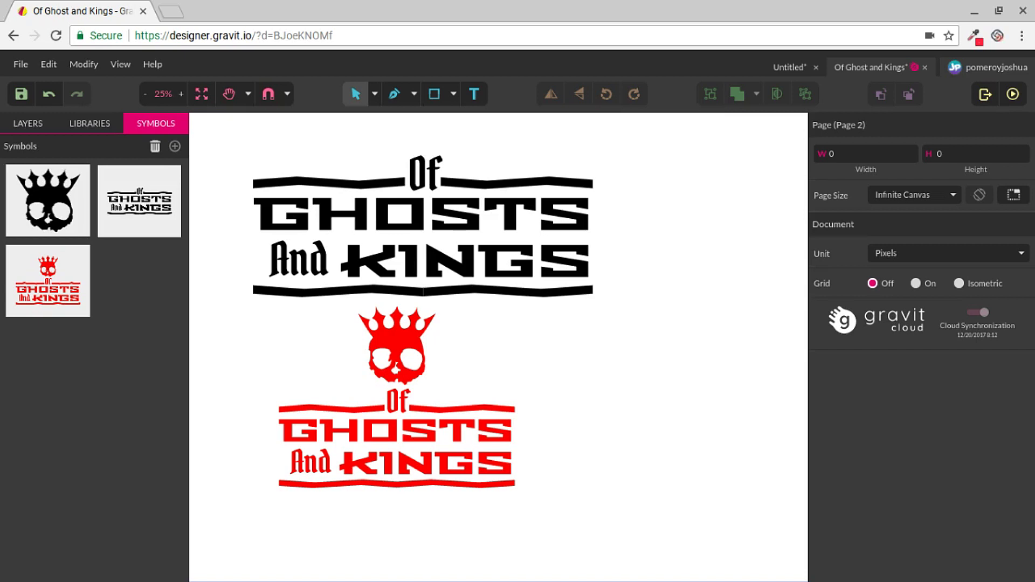
drag(48, 200, 671, 188)
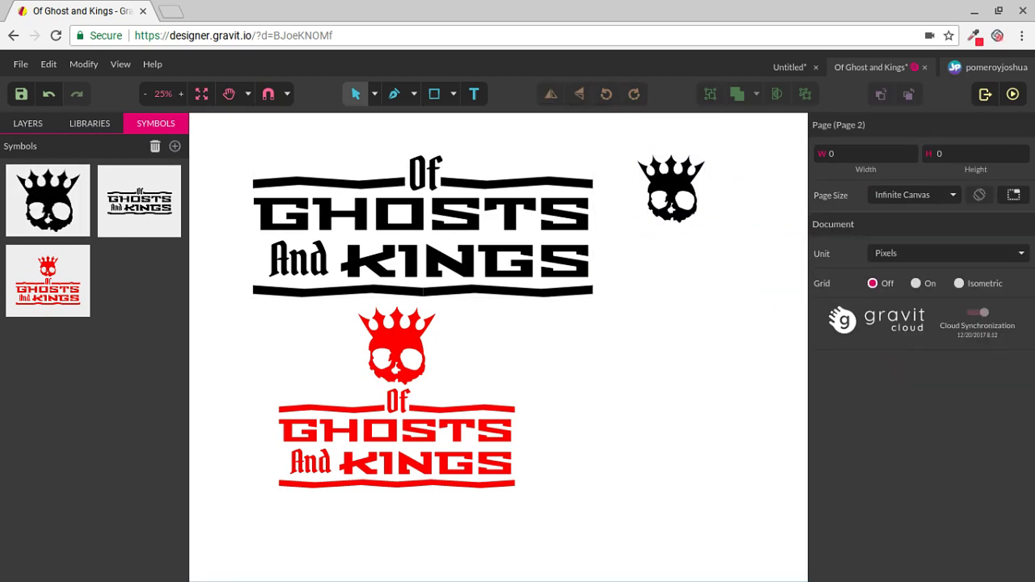